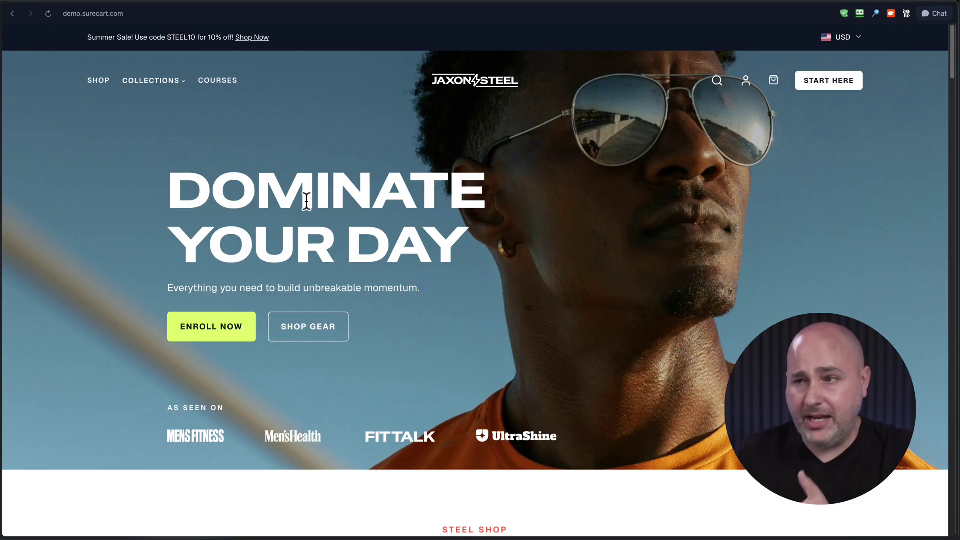
From the Shop page, add the gray small SteeleForm™ Tactical Training Jacket to the cart
{"action": "left_click", "coordinate": [97, 80]}
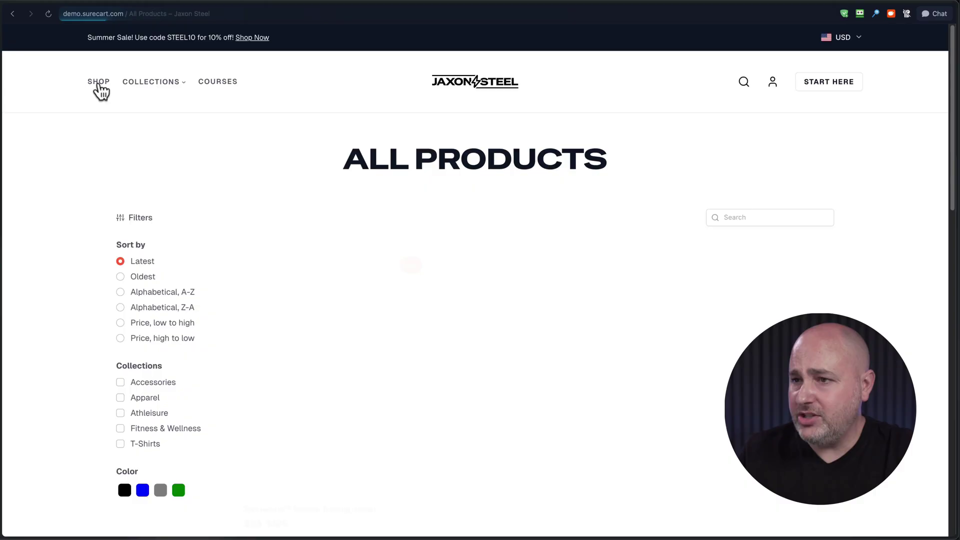
{"action": "left_click", "coordinate": [364, 310]}
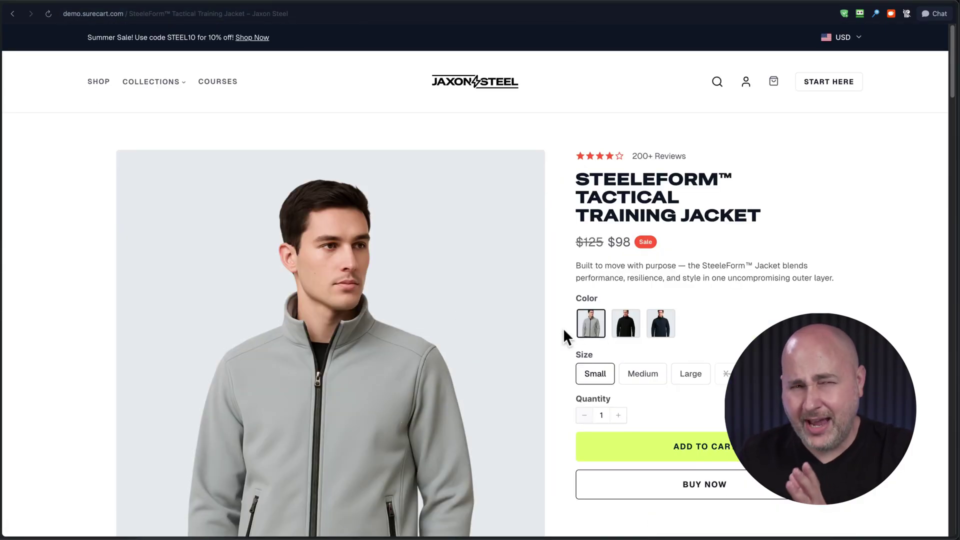
{"action": "scroll", "coordinate": [563, 328], "scroll_direction": "down", "scroll_amount": 2}
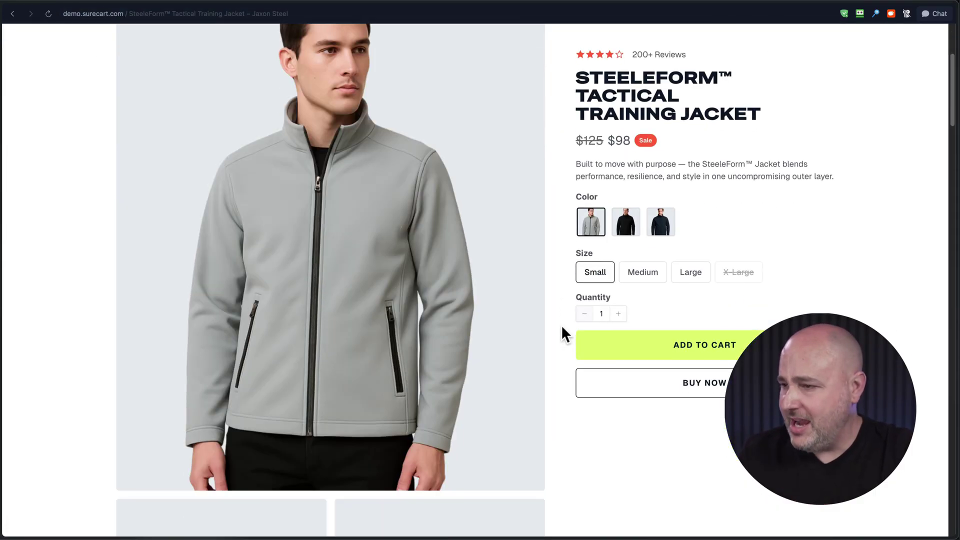
{"action": "left_click", "coordinate": [689, 349]}
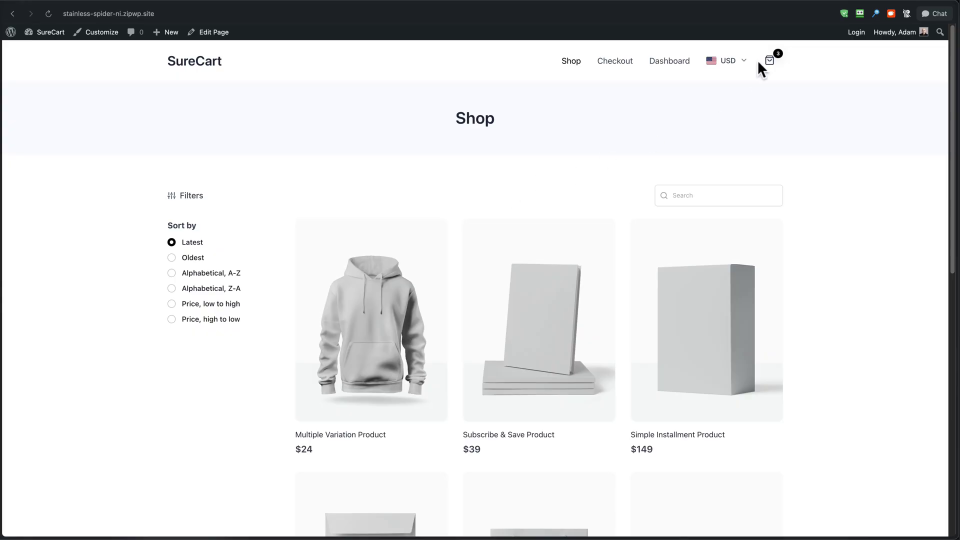
Open your store's slide-out cart from the header cart icon on the Shop page
{"action": "left_click", "coordinate": [771, 60]}
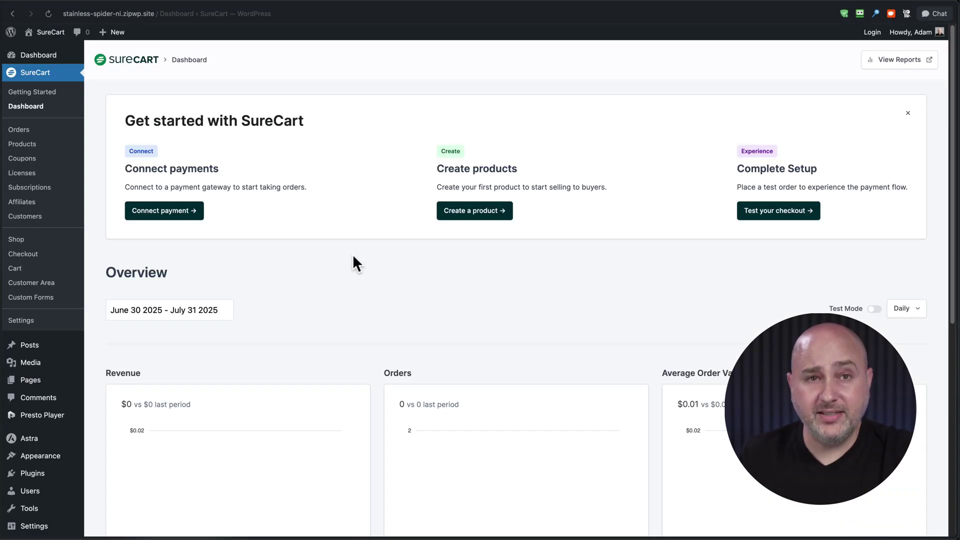
Open the Cart template, expand Default Cart, Group, Cart Items and Row in List View, and select the heading
{"action": "left_click", "coordinate": [28, 269]}
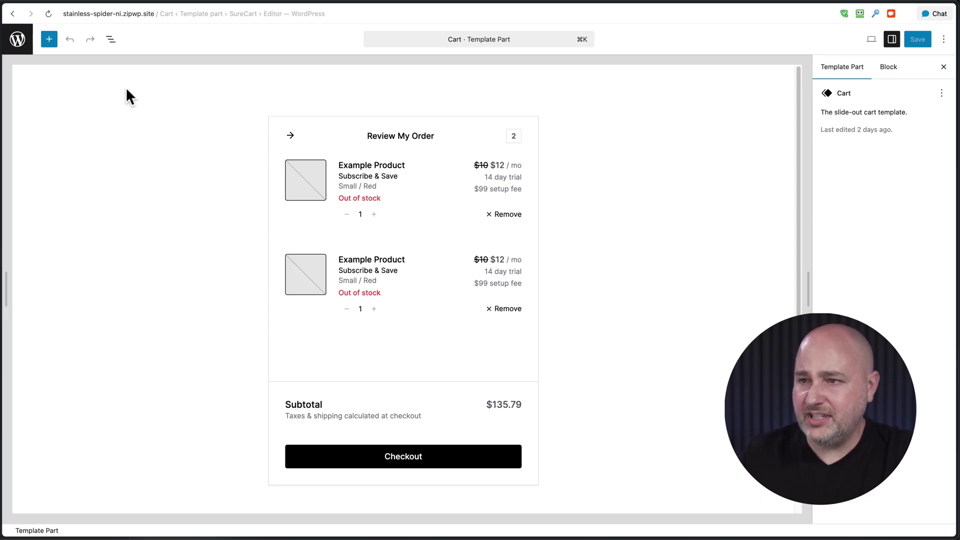
{"action": "left_click", "coordinate": [111, 40]}
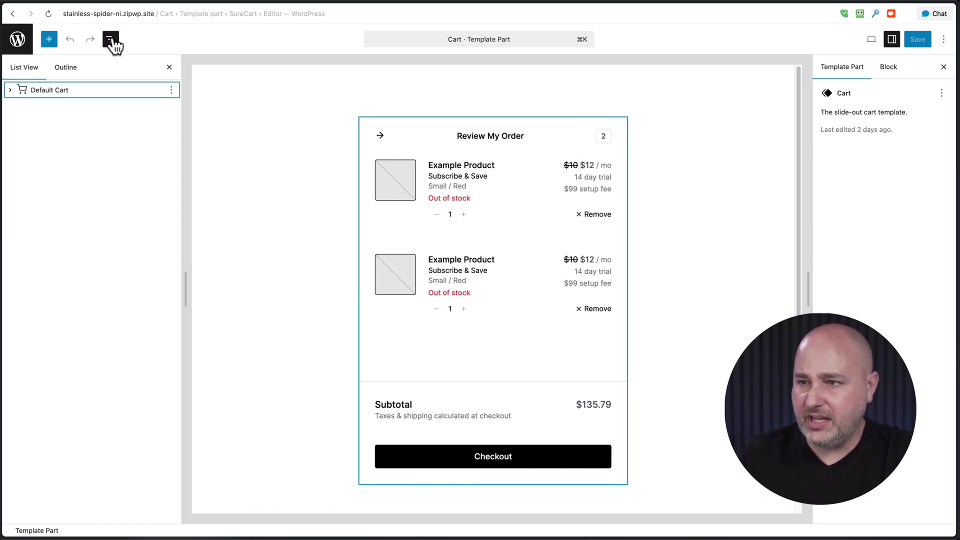
{"action": "left_click", "coordinate": [12, 91]}
{"action": "left_click", "coordinate": [21, 136]}
{"action": "left_click", "coordinate": [23, 125]}
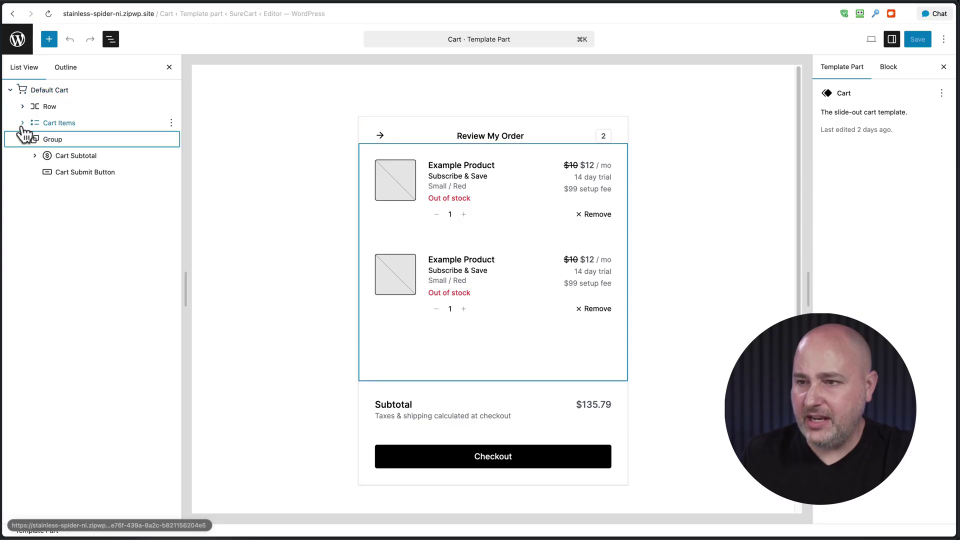
{"action": "left_click", "coordinate": [22, 106]}
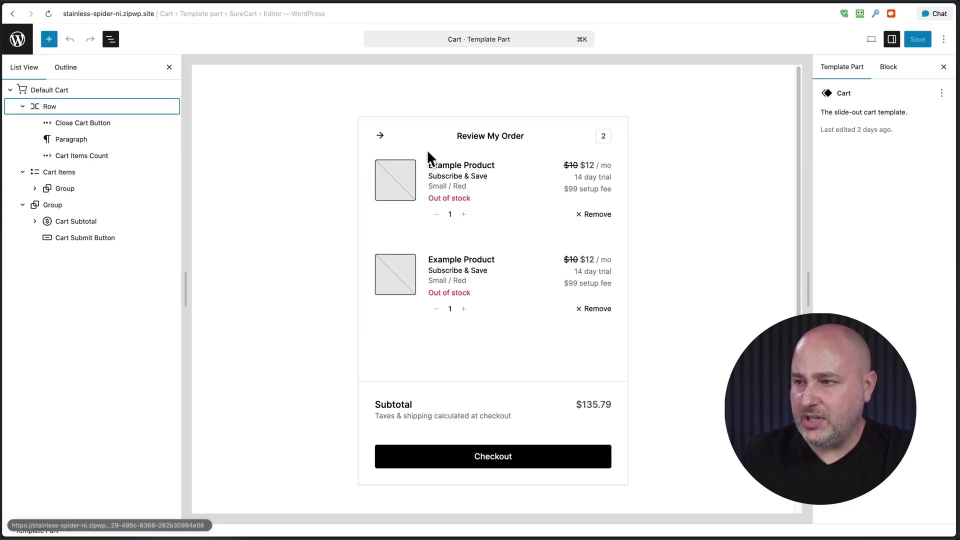
{"action": "left_click", "coordinate": [483, 137]}
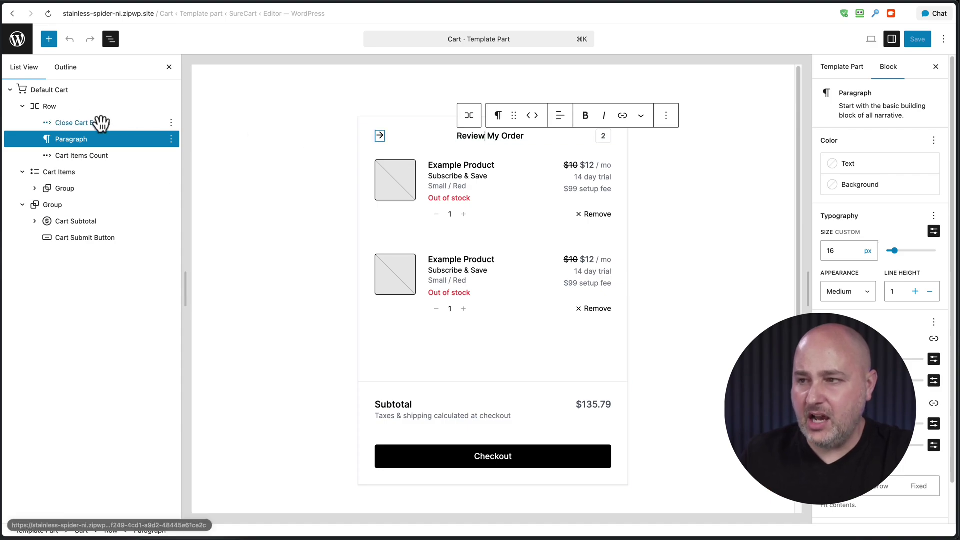
Replace the Review My Order heading text with 'Review Your Bag'
{"action": "triple_click", "coordinate": [484, 135]}
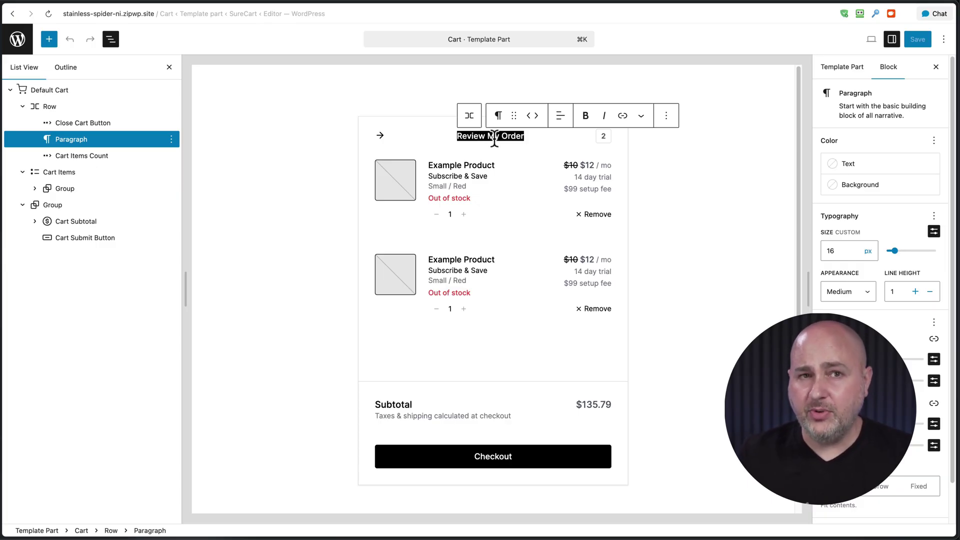
{"action": "type", "text": "Review Your Bag"}
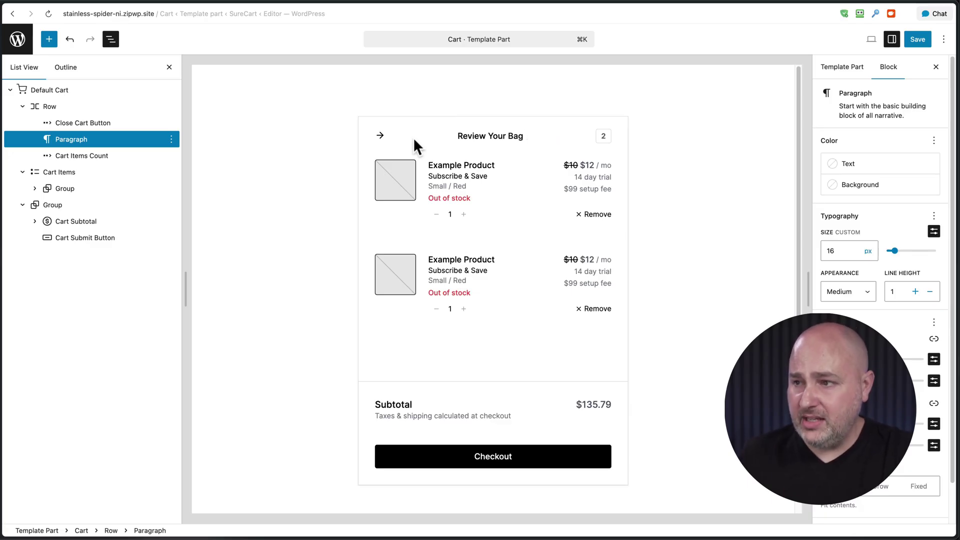
{"action": "left_click", "coordinate": [381, 139]}
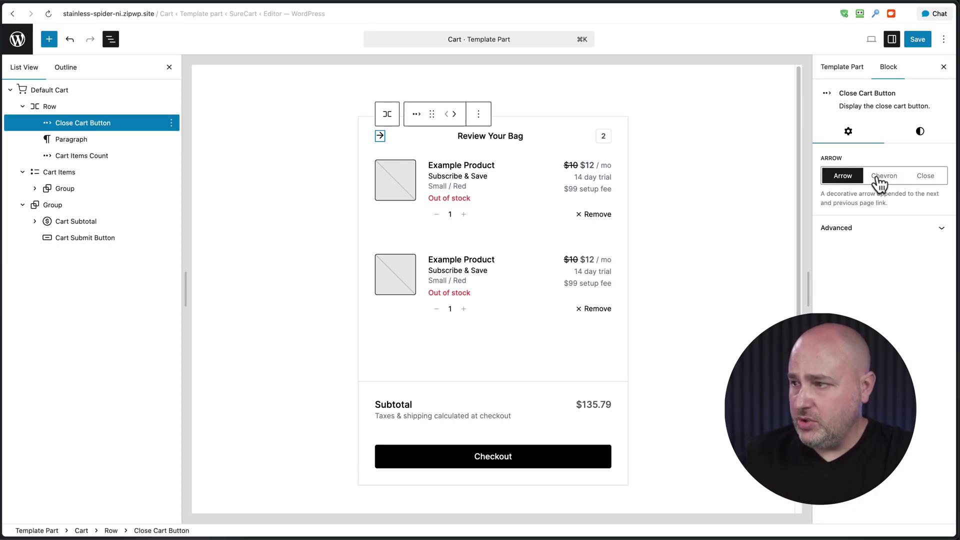
{"action": "left_click", "coordinate": [883, 179]}
{"action": "left_click", "coordinate": [837, 181]}
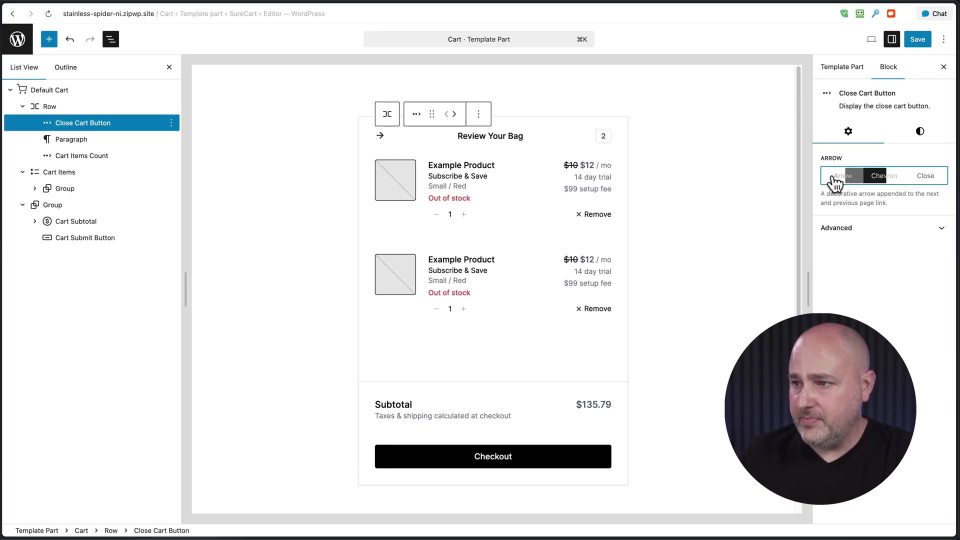
{"action": "left_click", "coordinate": [918, 132]}
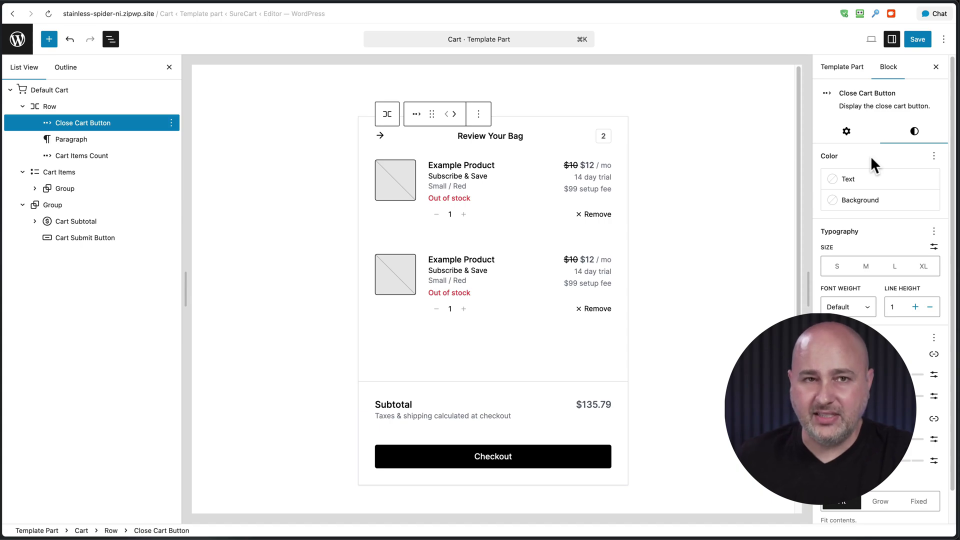
{"action": "key", "text": "super+z"}
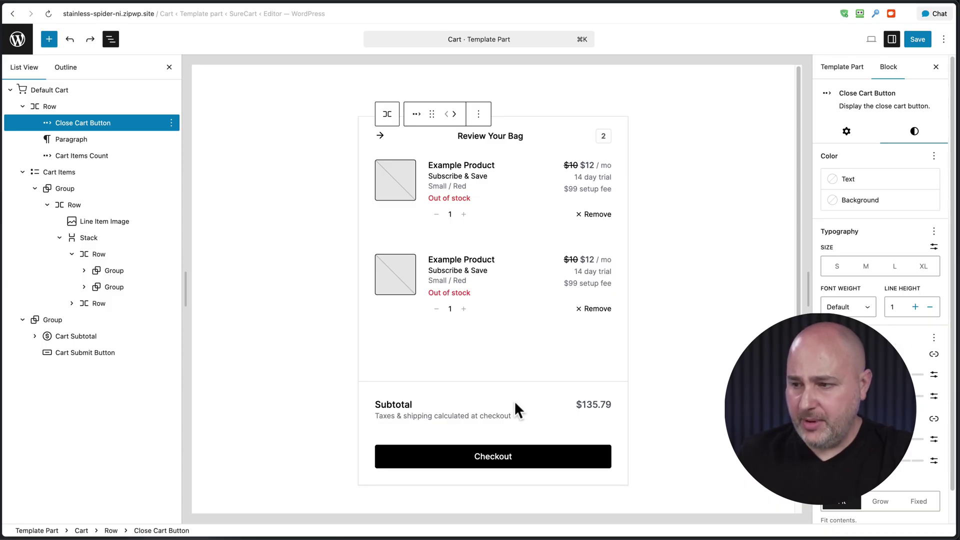
Delete the 'Taxes & shipping calculated at checkout' paragraph below the cart subtotal
{"action": "left_click", "coordinate": [395, 415]}
{"action": "left_click", "coordinate": [362, 404]}
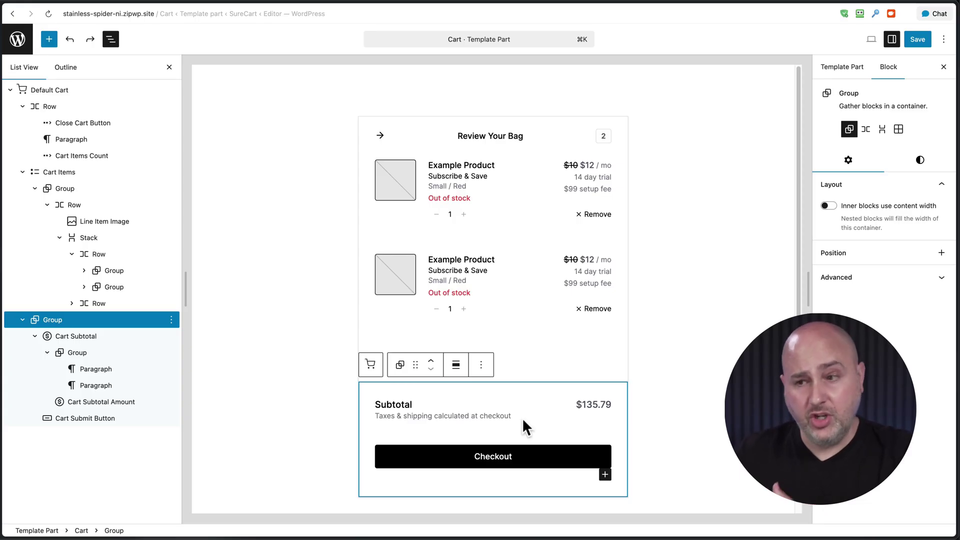
{"action": "left_click", "coordinate": [493, 419]}
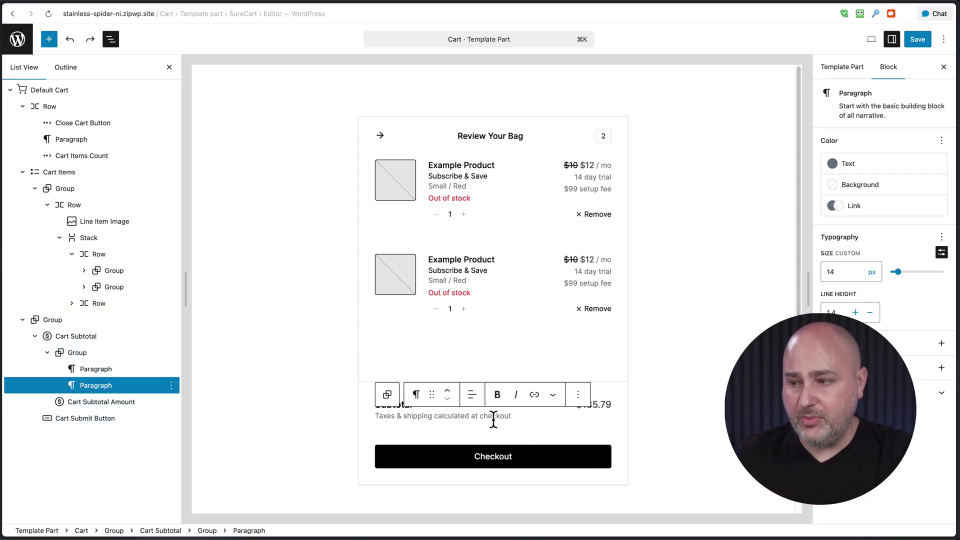
{"action": "left_click", "coordinate": [578, 395]}
{"action": "left_click", "coordinate": [584, 361]}
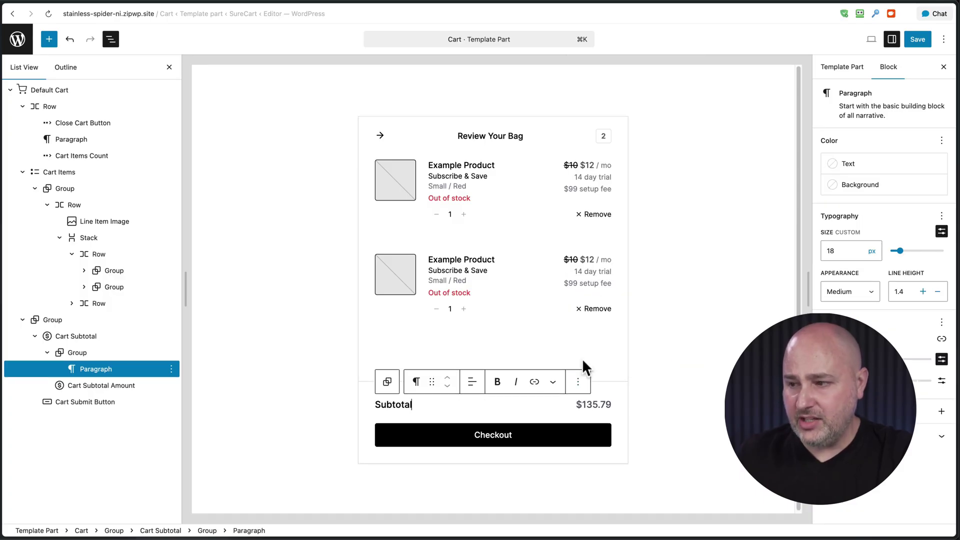
{"action": "left_click", "coordinate": [707, 392]}
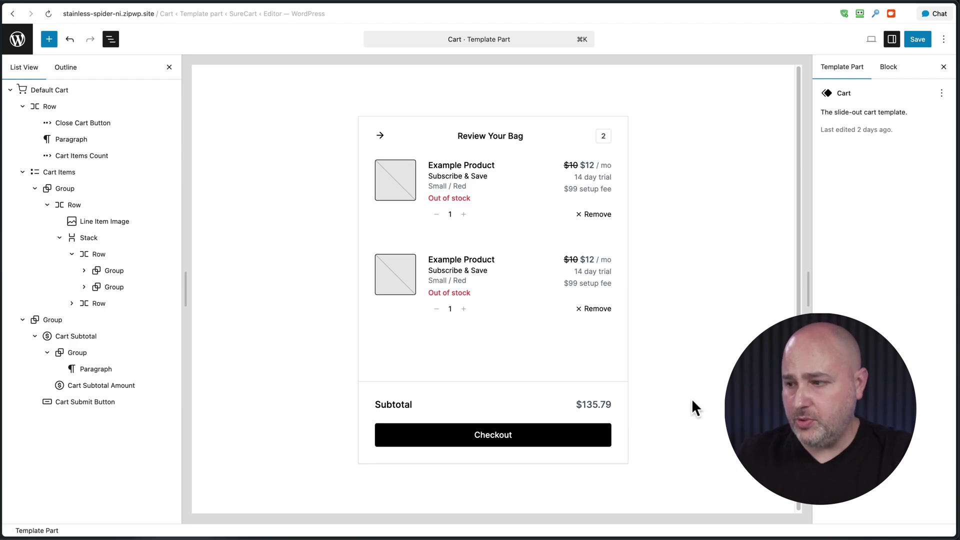
Change the Checkout button's background colour from black to orange
{"action": "left_click", "coordinate": [558, 439]}
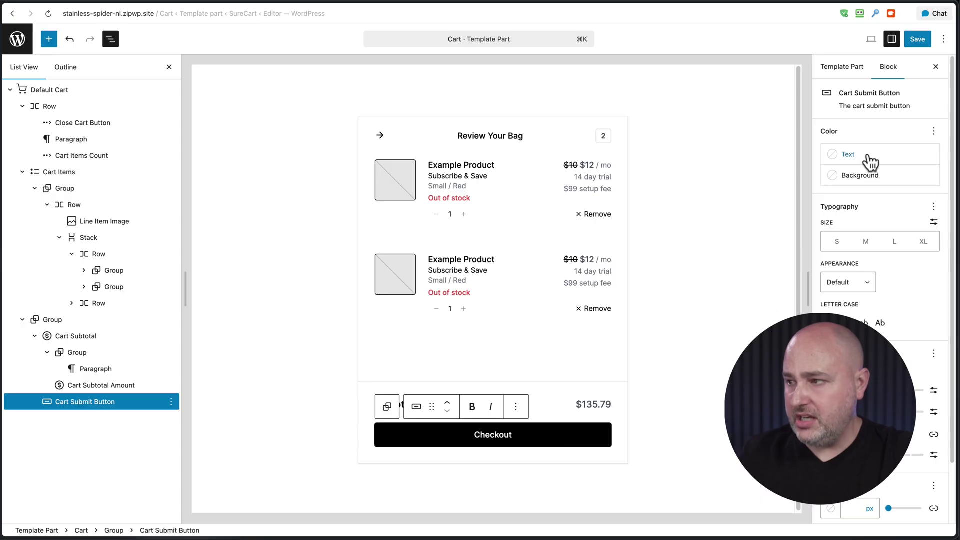
{"action": "left_click", "coordinate": [868, 184]}
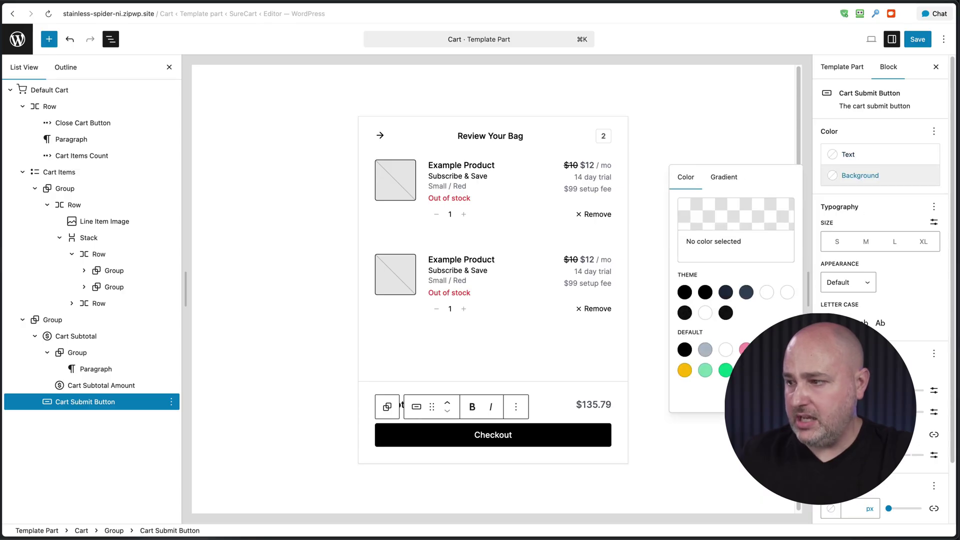
{"action": "left_click", "coordinate": [787, 350]}
{"action": "left_click", "coordinate": [878, 154]}
{"action": "left_click", "coordinate": [872, 177]}
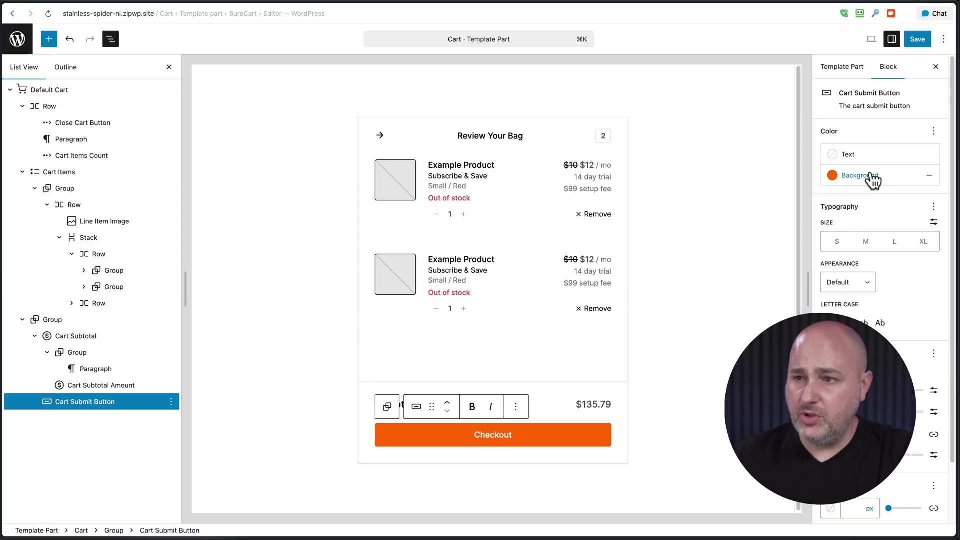
Replace the Default Cart block with the Default Cart pattern to restore the original layout
{"action": "left_click", "coordinate": [79, 95]}
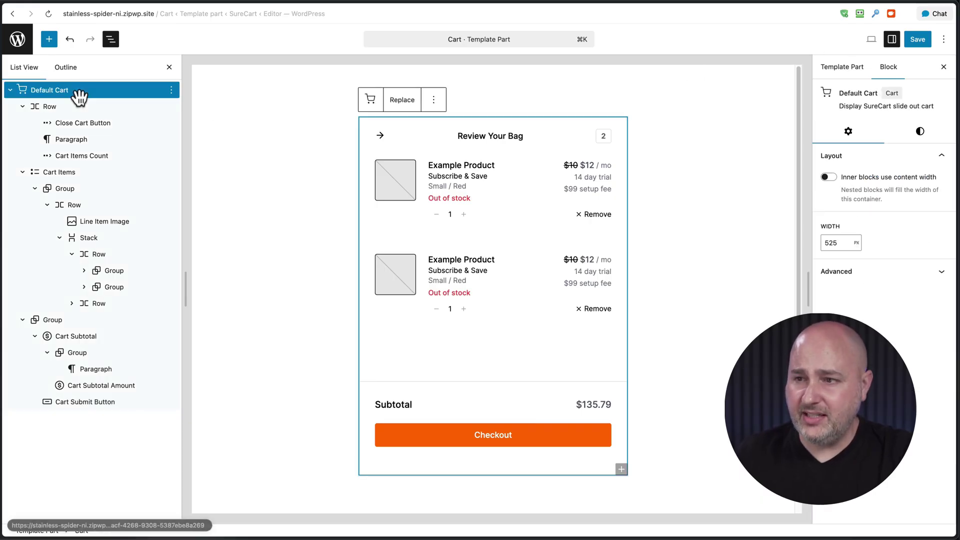
{"action": "left_click", "coordinate": [402, 100]}
{"action": "left_click", "coordinate": [163, 250]}
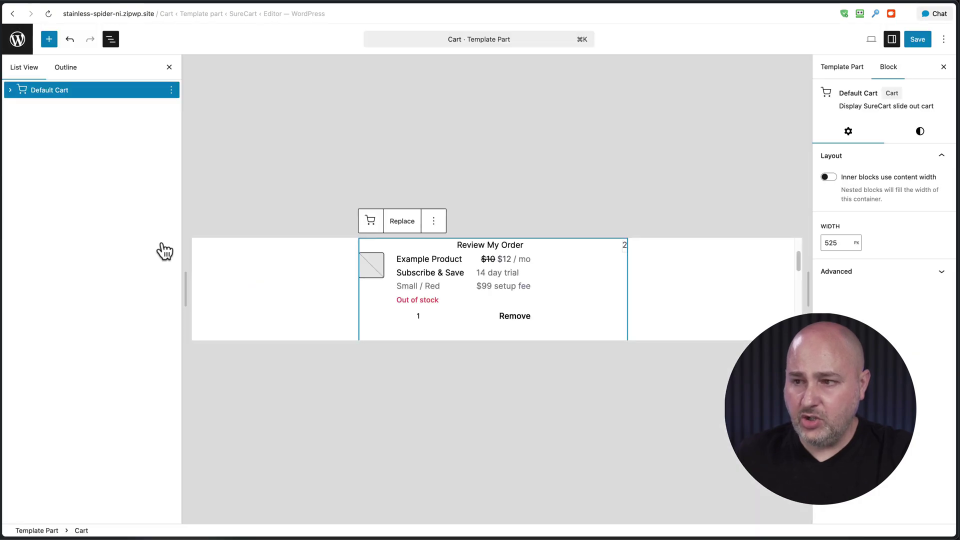